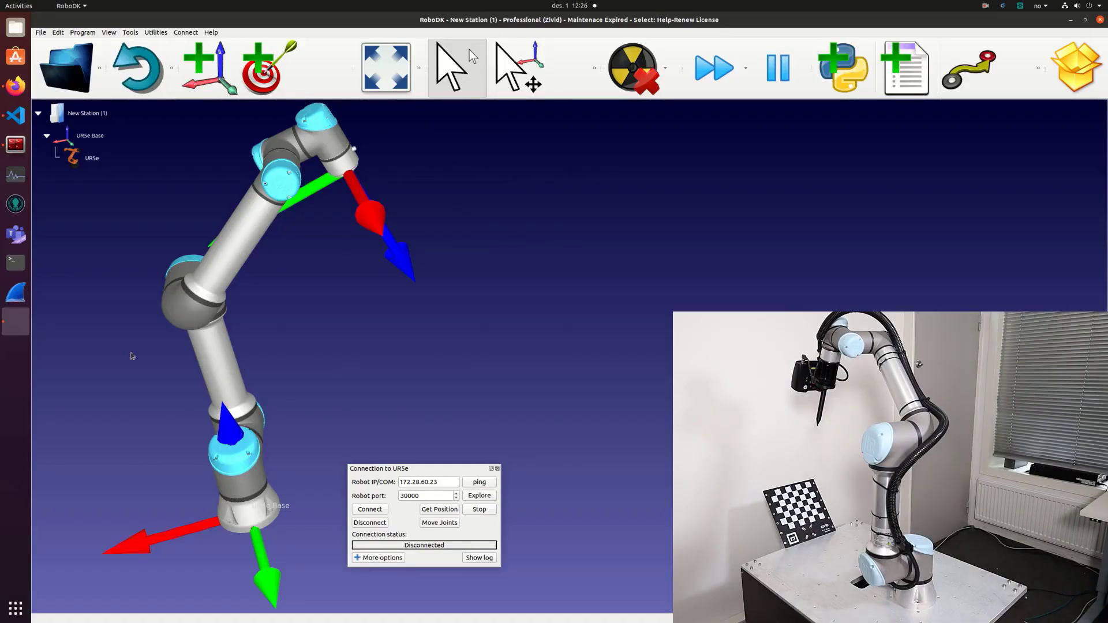
Launch Zivid Studio by searching 'zivid' in the desktop Activities search
{"action": "key", "text": "super"}
{"action": "type", "text": "zivid"}
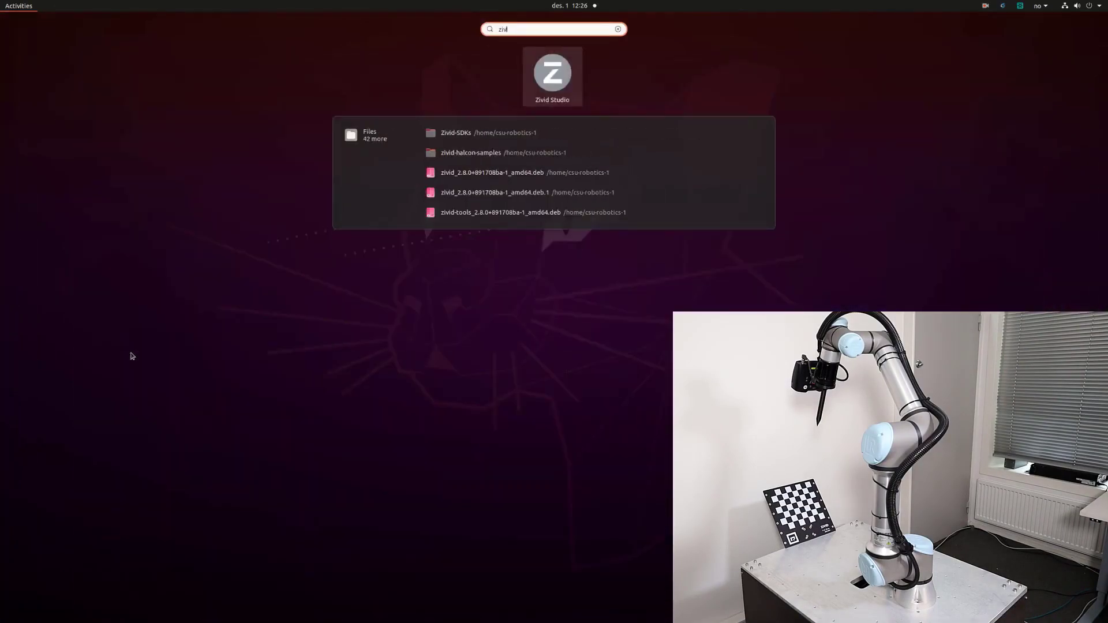
{"action": "key", "text": "Return"}
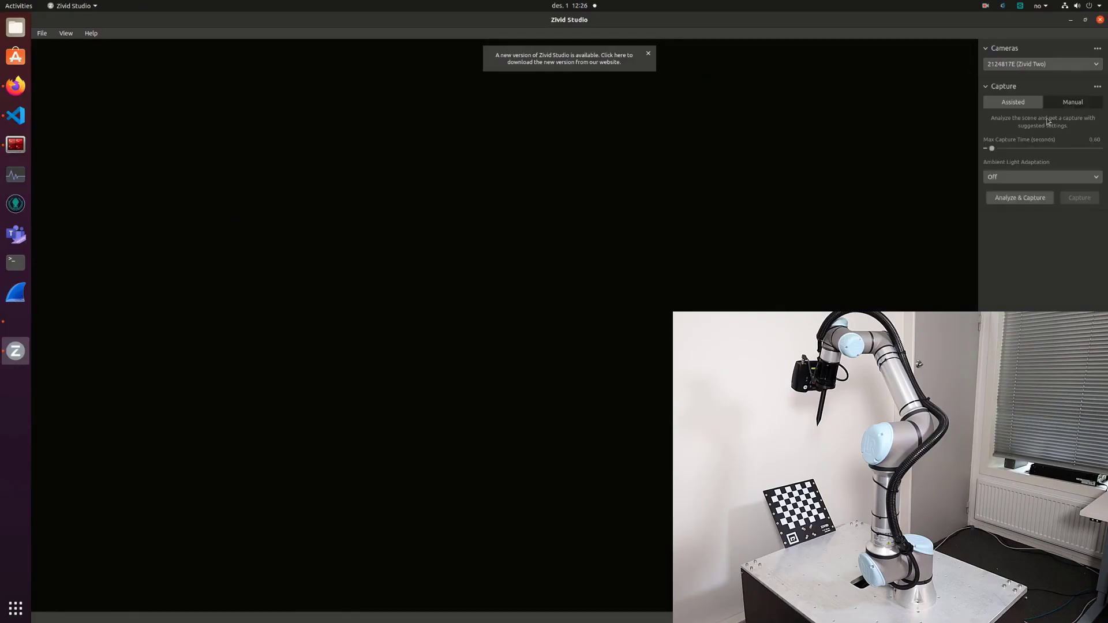
Run Analyze & Capture on the checkerboard, switch the Capture panel to Manual, and go Live
{"action": "left_click", "coordinate": [1036, 198]}
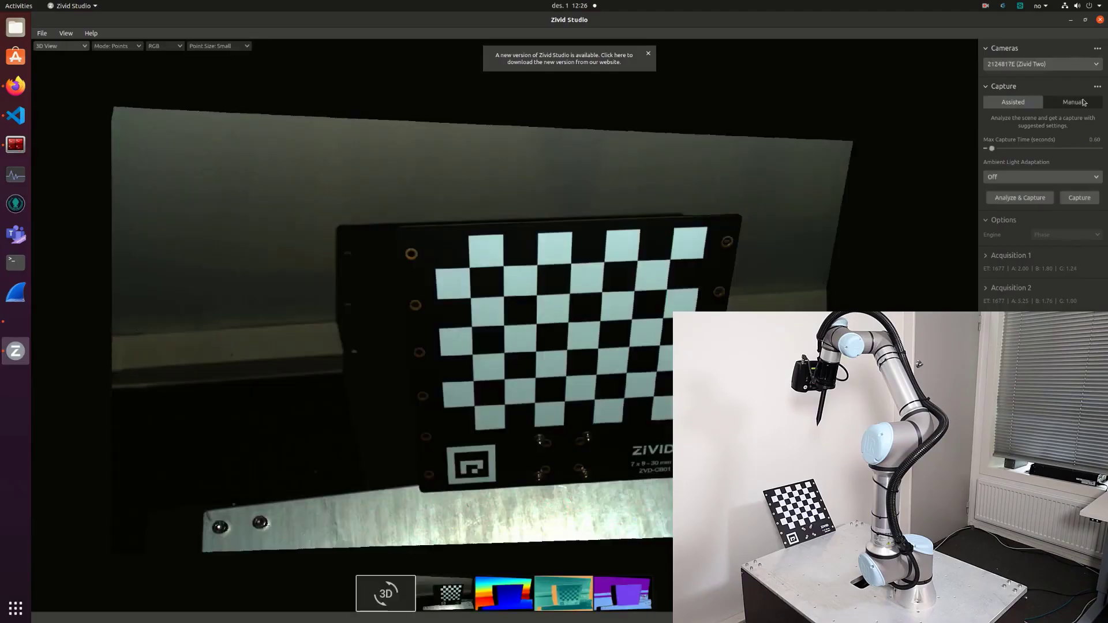
{"action": "left_click", "coordinate": [1082, 102]}
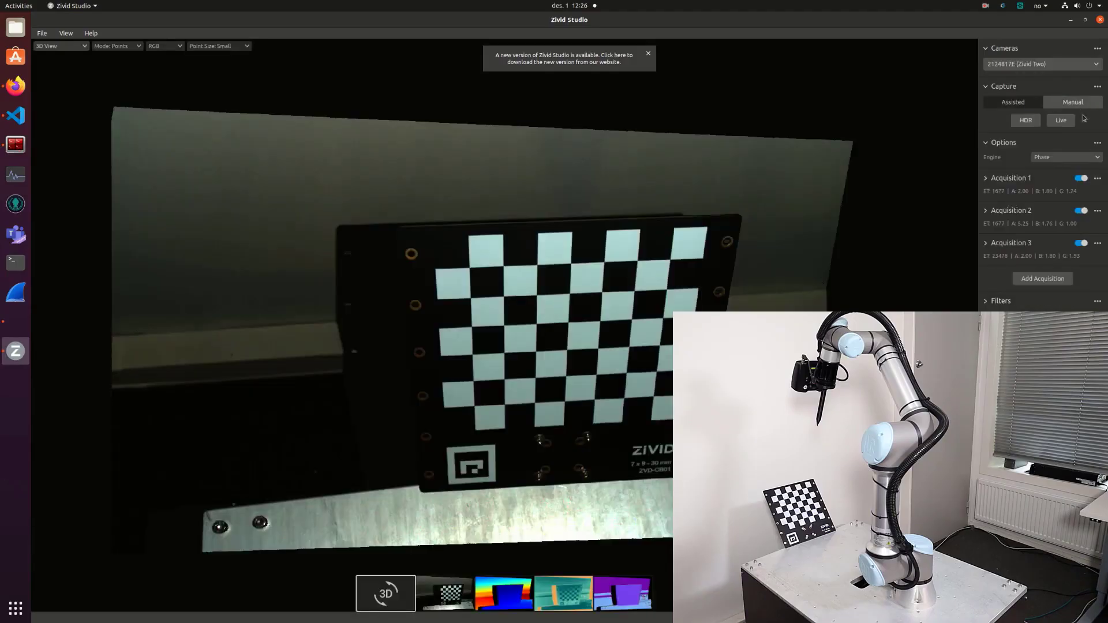
{"action": "left_click", "coordinate": [1064, 119]}
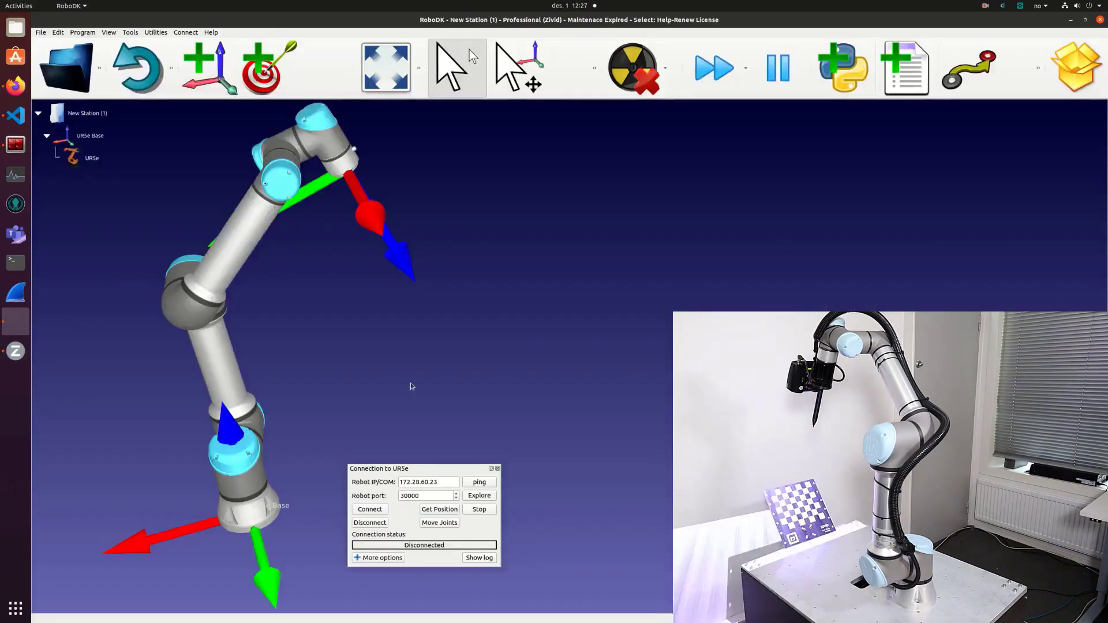
Connect to the physical UR5e, sync the simulated robot to its pose, and add a target
{"action": "left_click", "coordinate": [371, 509]}
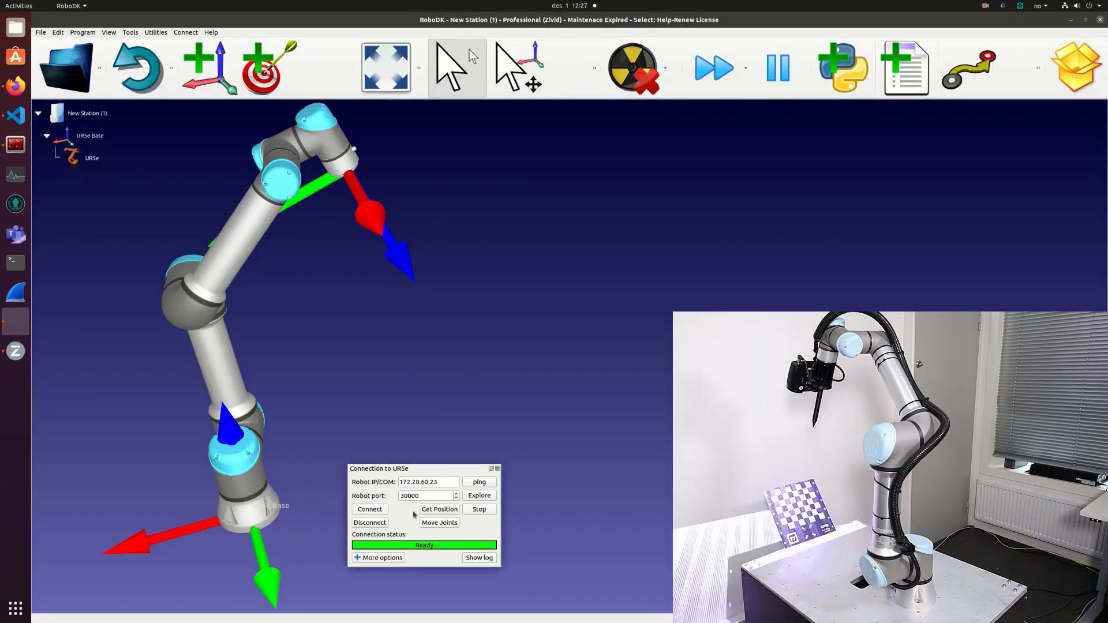
{"action": "left_click", "coordinate": [437, 510]}
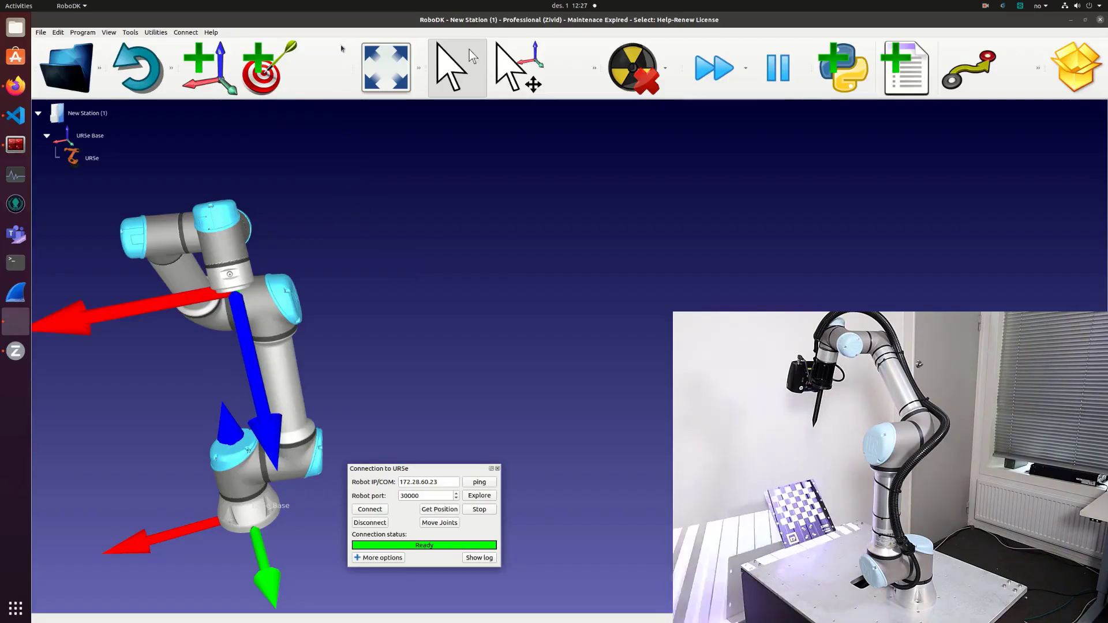
{"action": "left_click", "coordinate": [268, 67]}
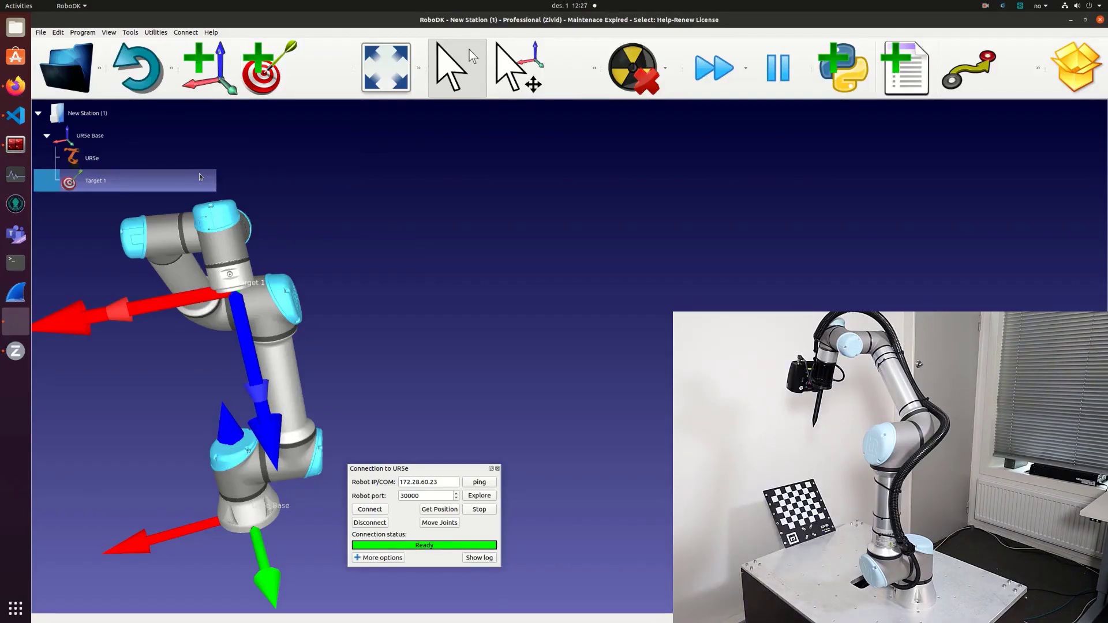
Convert Target 1 into a joint target and clear its selection
{"action": "right_click", "coordinate": [146, 192]}
{"action": "left_click", "coordinate": [180, 283]}
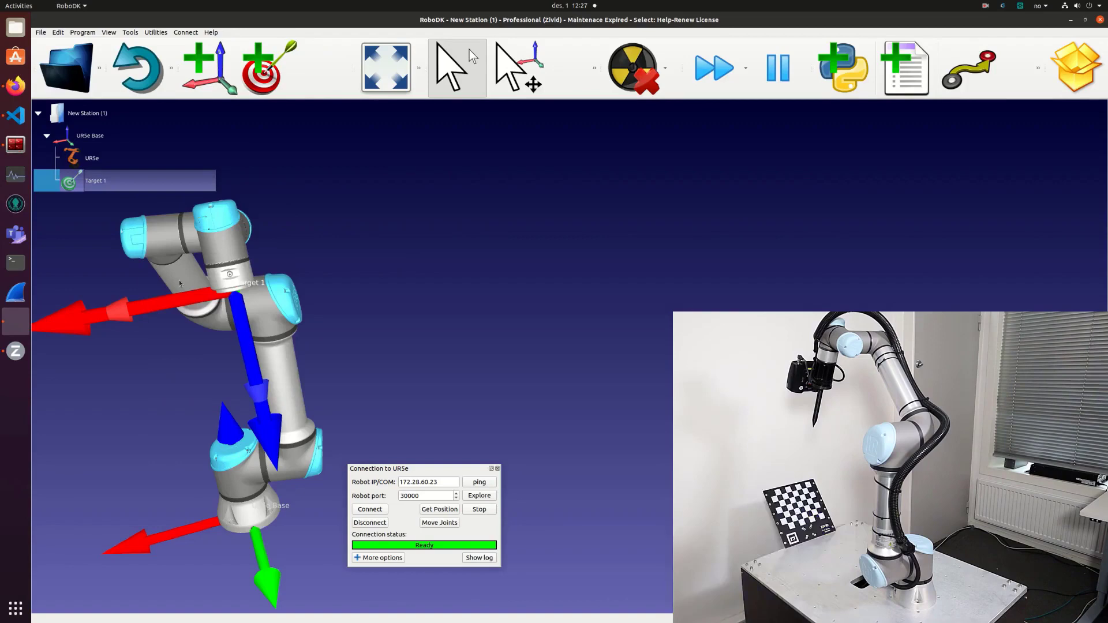
{"action": "left_click_drag", "start_coordinate": [109, 397], "coordinate": [280, 376]}
{"action": "left_click_drag", "start_coordinate": [389, 362], "coordinate": [252, 315]}
{"action": "scroll", "coordinate": [192, 272], "scroll_direction": "down", "scroll_amount": 3}
{"action": "left_click", "coordinate": [251, 315]}
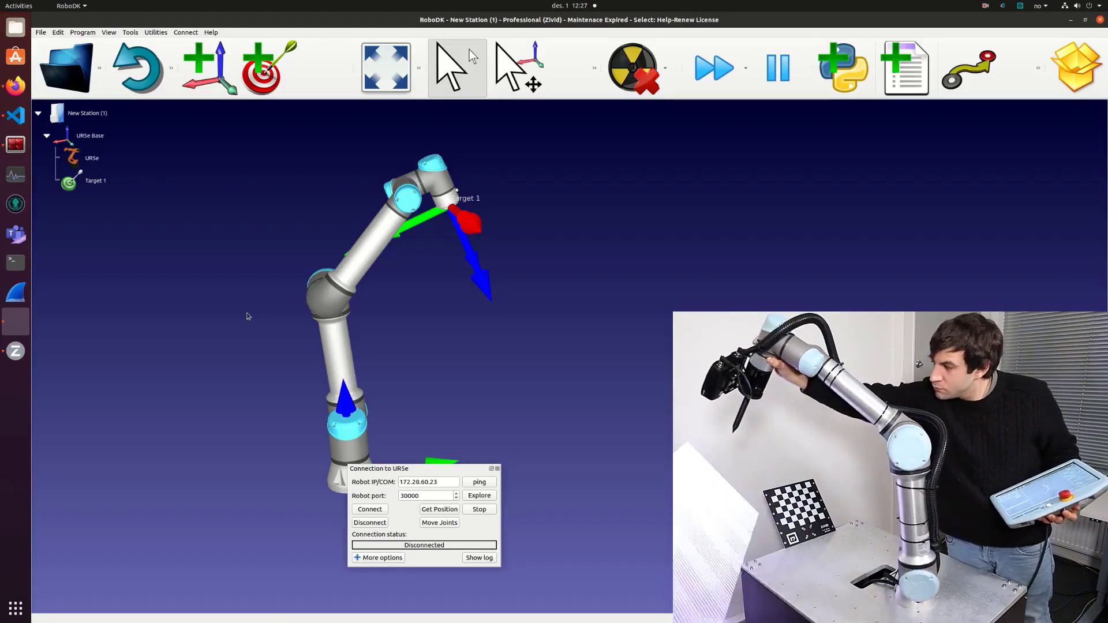
Select Target 2 in plain selection mode, then show the Zivid Studio depth map
{"action": "key", "text": "alt+Tab"}
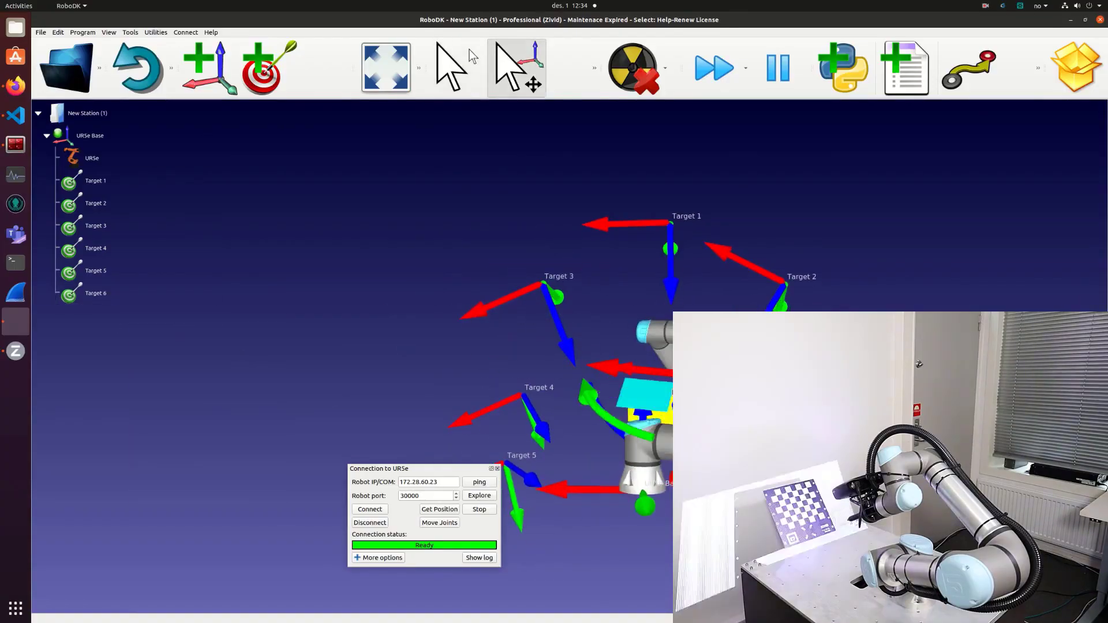
{"action": "left_click", "coordinate": [469, 49]}
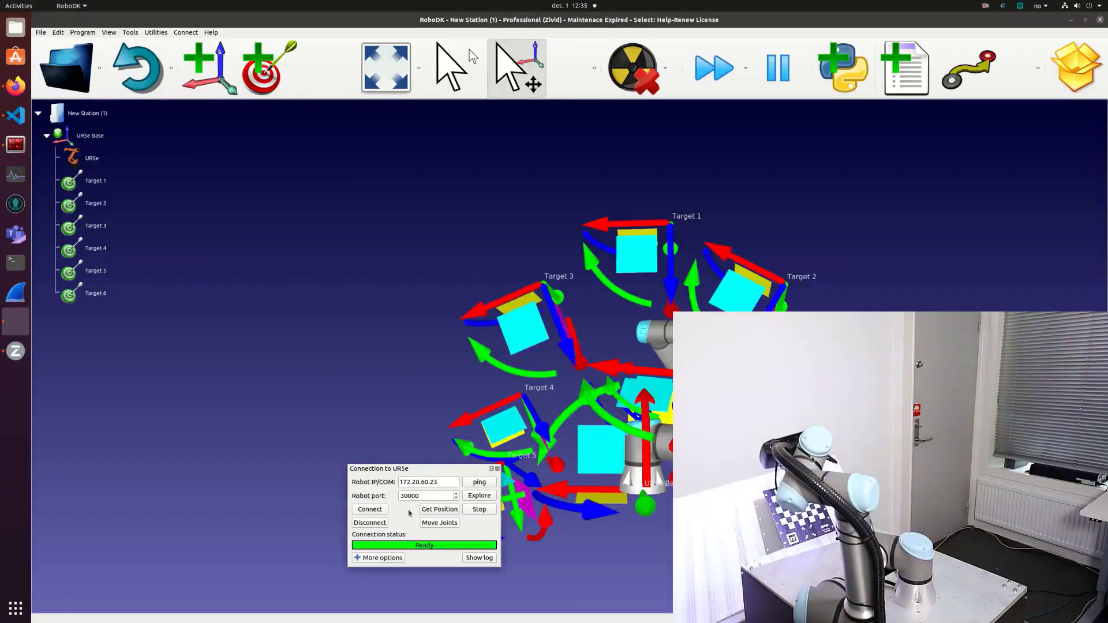
{"action": "left_click", "coordinate": [124, 203]}
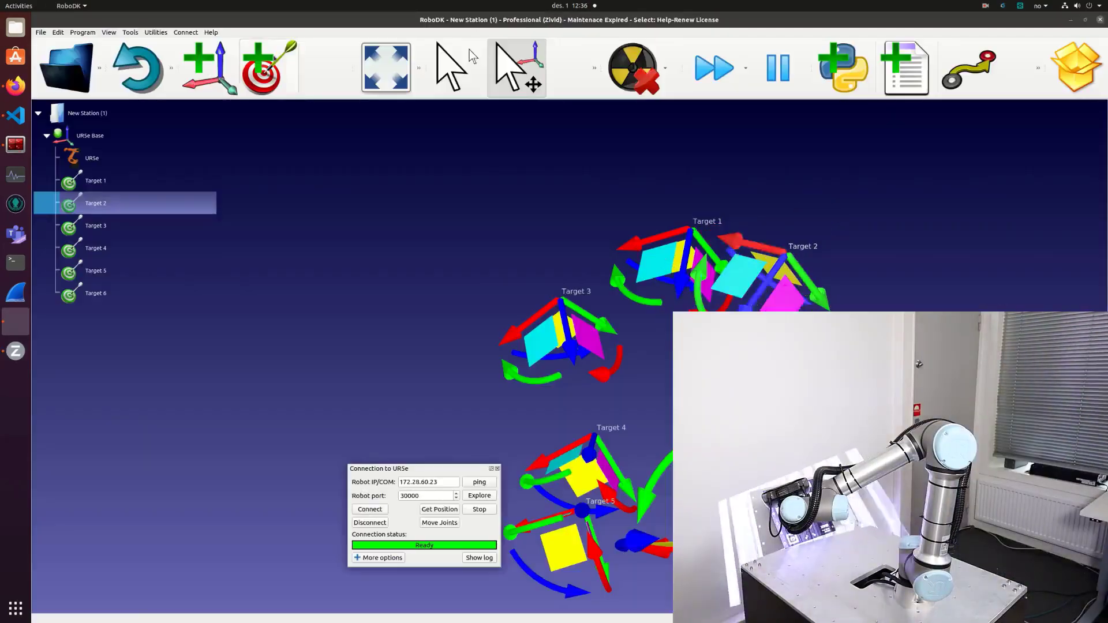
{"action": "key", "text": "Escape"}
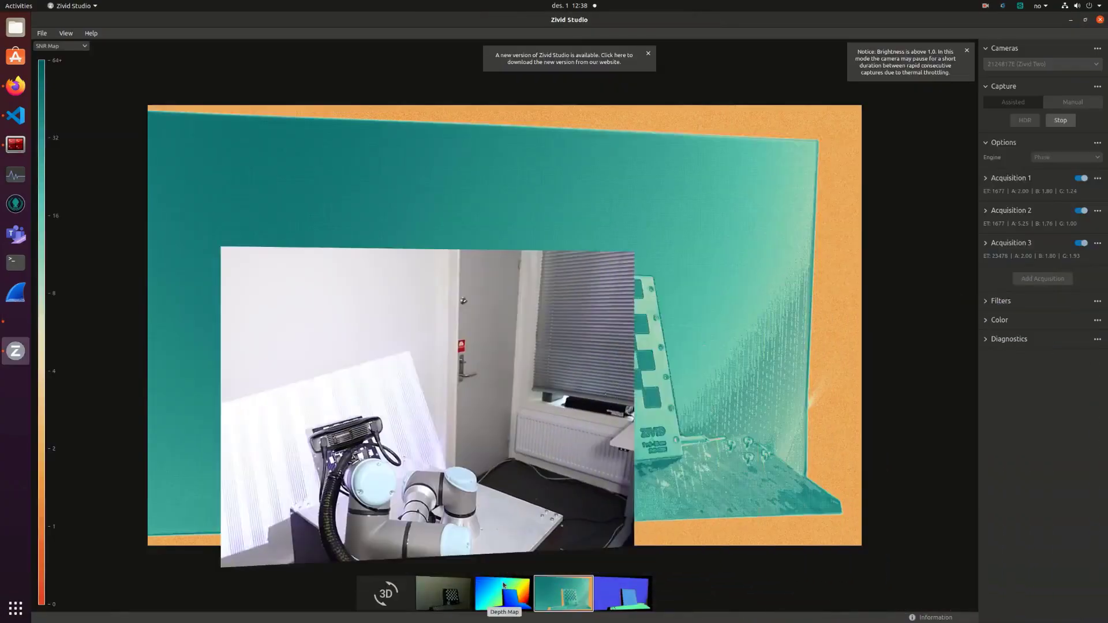
{"action": "left_click", "coordinate": [503, 586]}
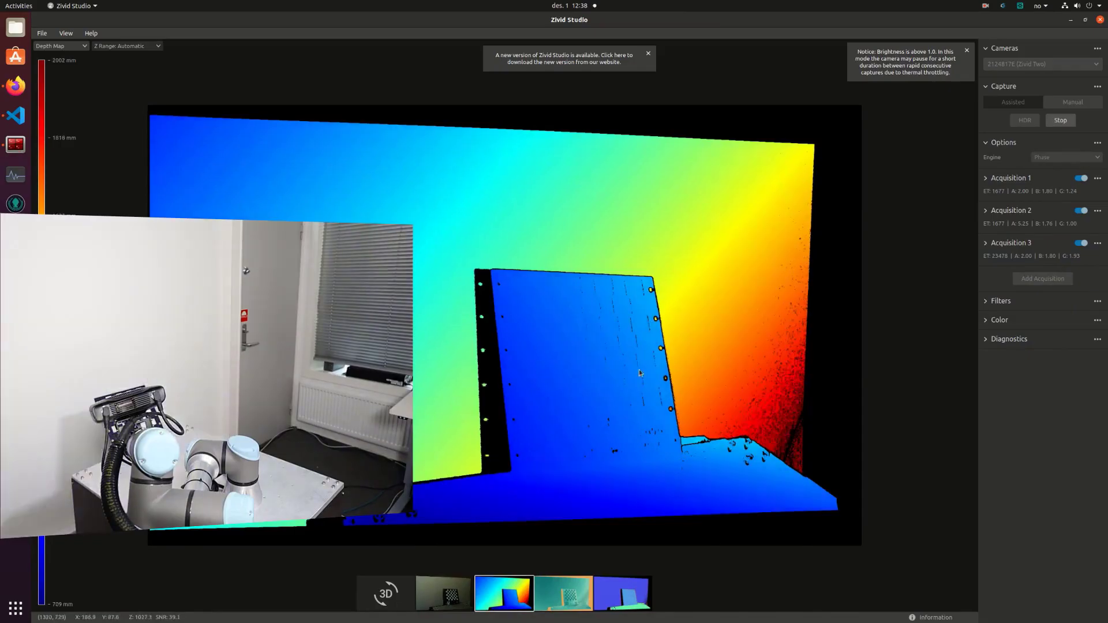
Stop Zivid live capture, toggle Assisted back to Manual, and restart Live
{"action": "left_click", "coordinate": [1059, 121]}
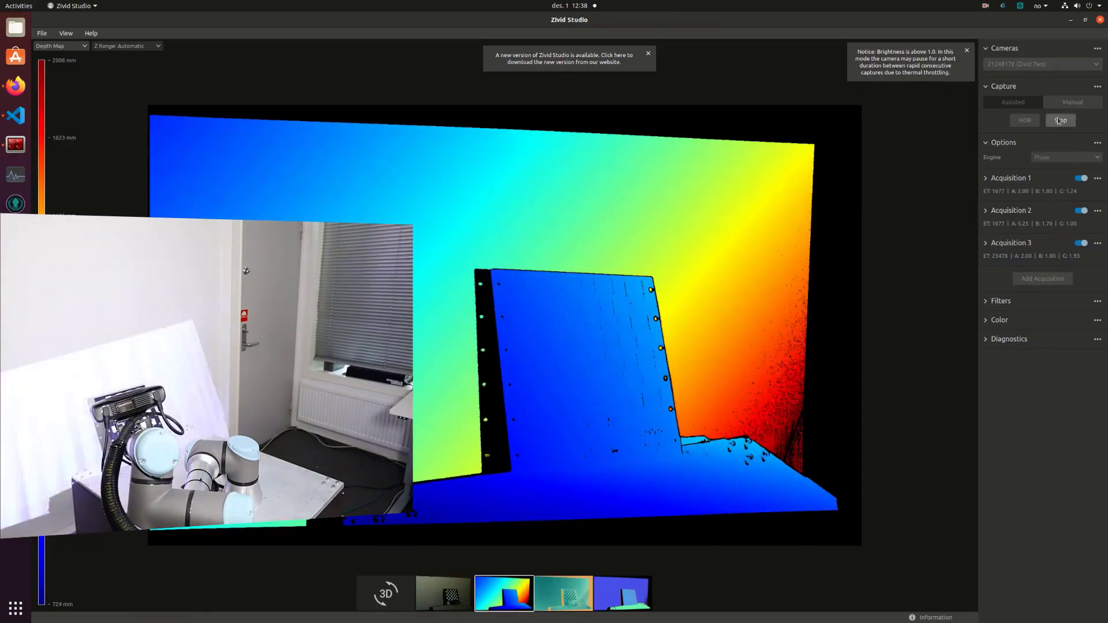
{"action": "left_click", "coordinate": [1027, 106]}
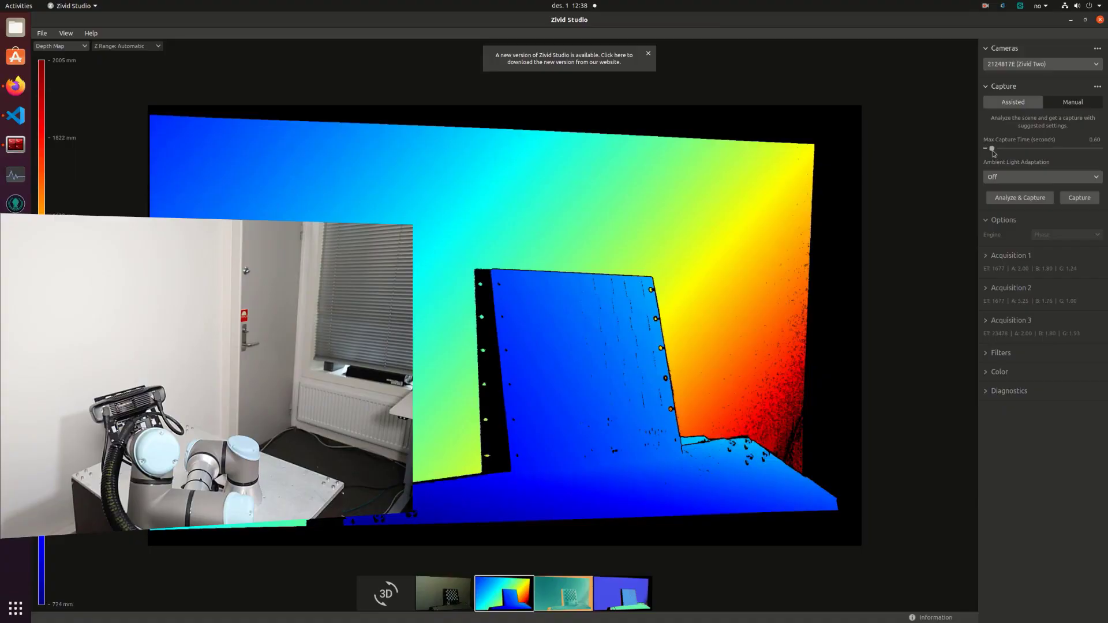
{"action": "left_click", "coordinate": [1073, 101]}
{"action": "left_click", "coordinate": [1059, 120]}
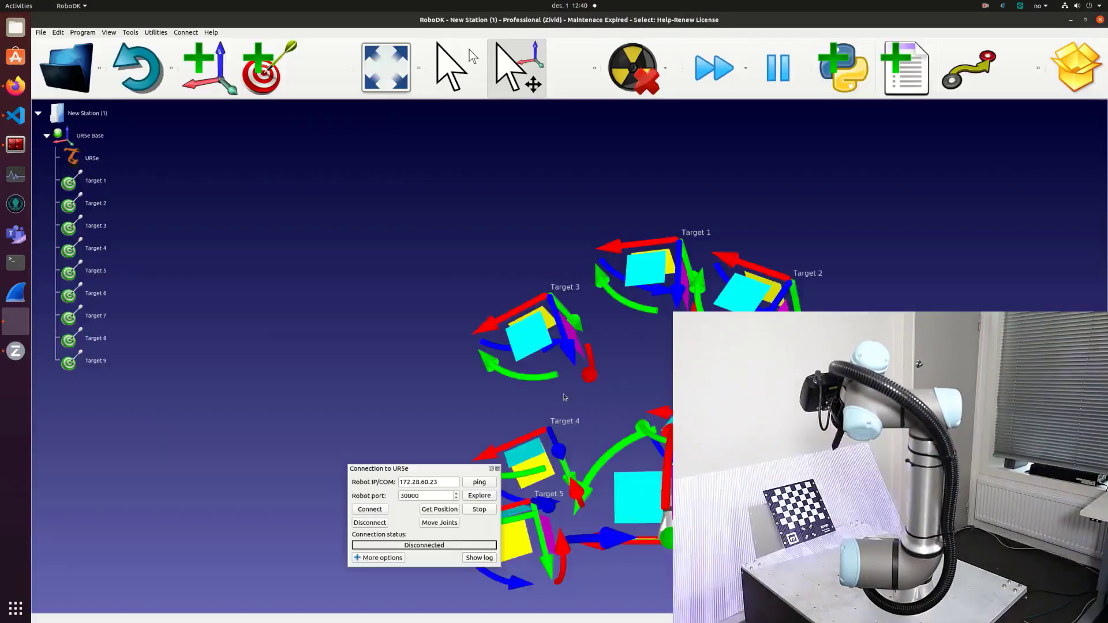
Add joint targets through Target 15 and reconnect to the physical UR5e
{"action": "right_click", "coordinate": [288, 83]}
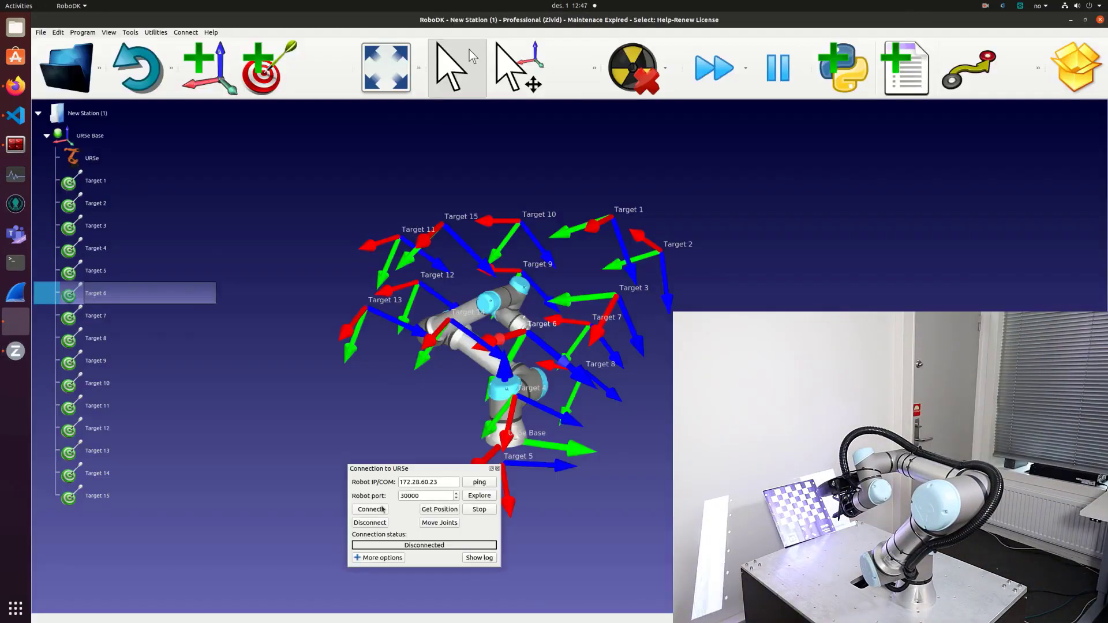
{"action": "left_click", "coordinate": [370, 509]}
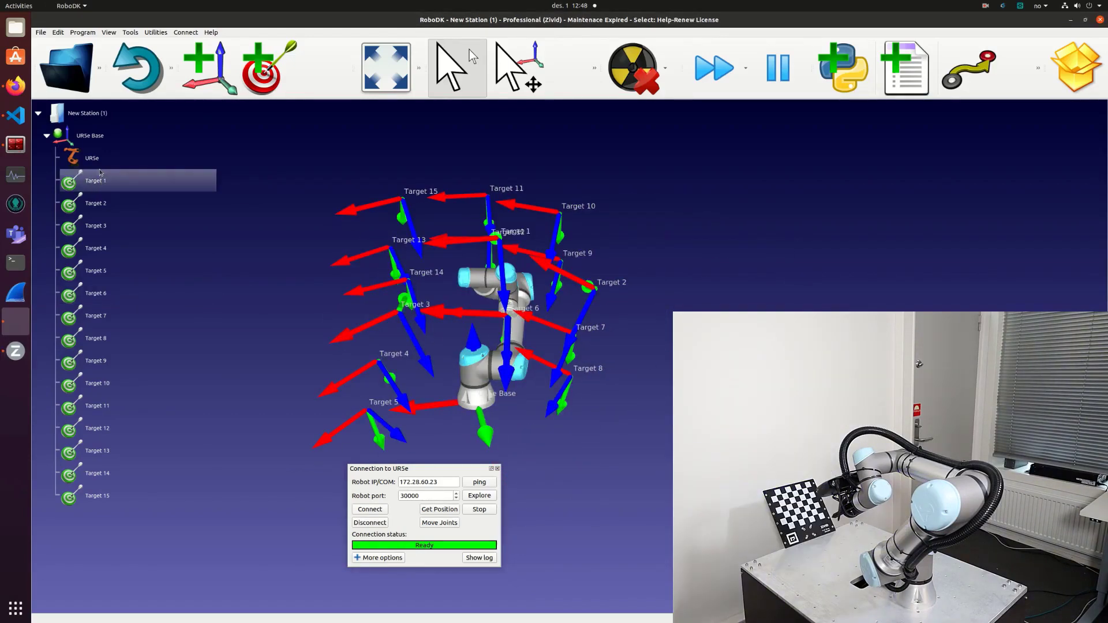
Add Target 16 from the station tree and move the robot to Target 2
{"action": "right_click", "coordinate": [64, 522]}
{"action": "left_click", "coordinate": [121, 495]}
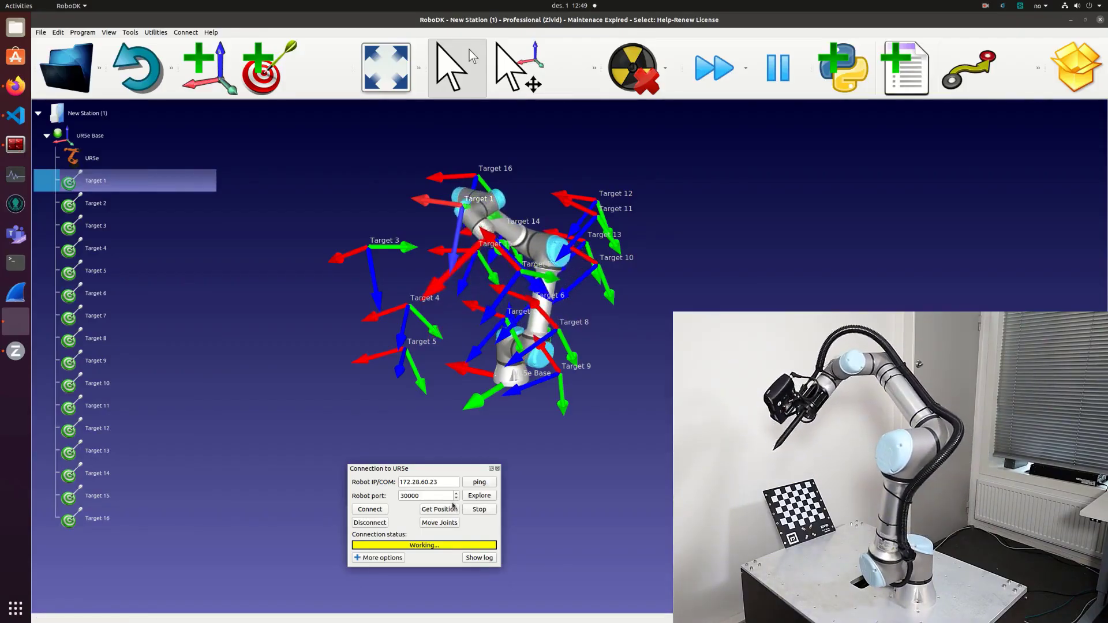
{"action": "double_click", "coordinate": [112, 203]}
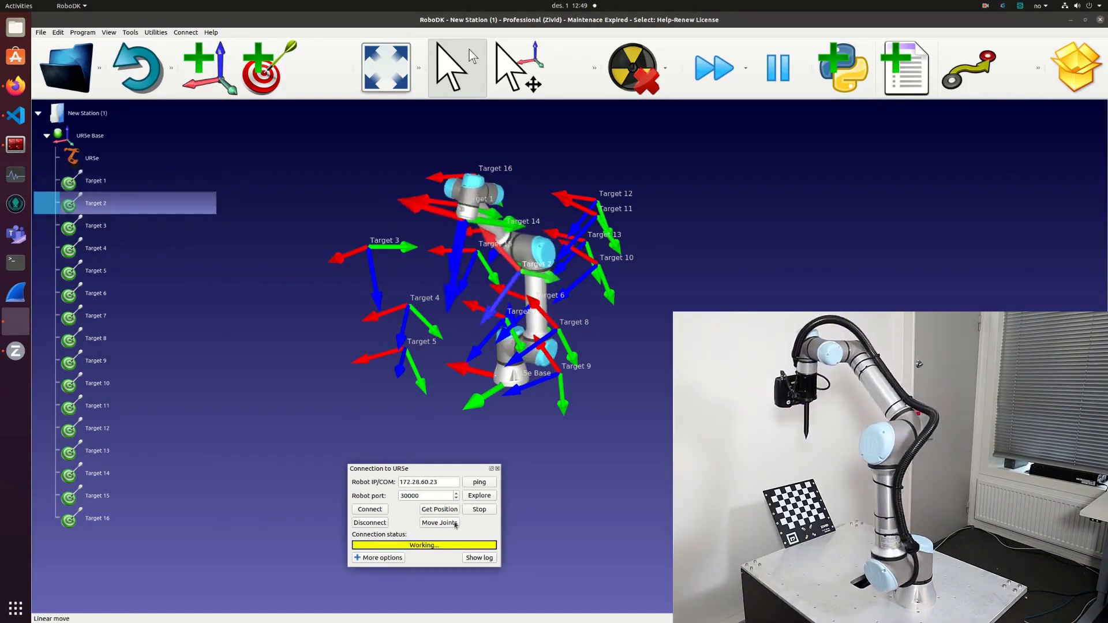
Place Zivid Studio beside RoboDK and move the robot to Target 3, then Target 4
{"action": "left_click", "coordinate": [16, 351]}
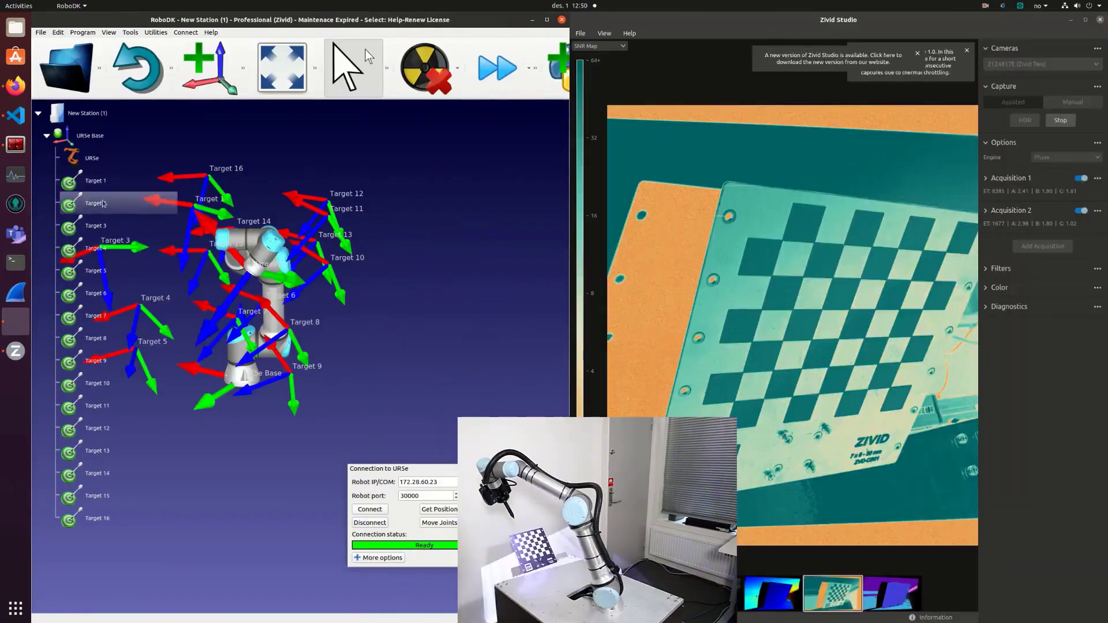
{"action": "double_click", "coordinate": [98, 225]}
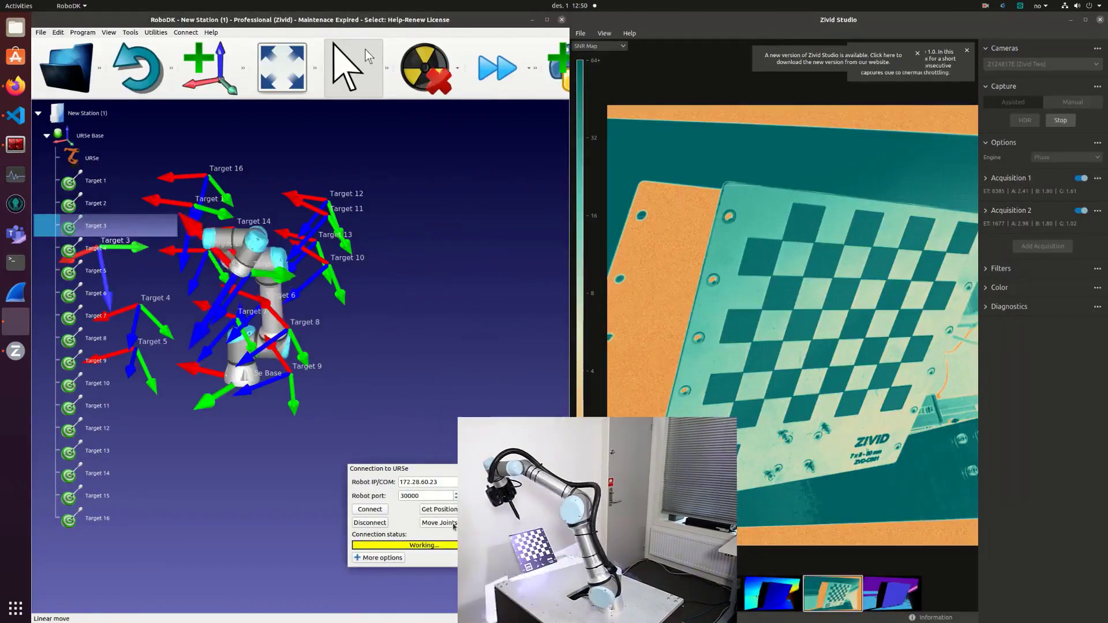
{"action": "double_click", "coordinate": [98, 248]}
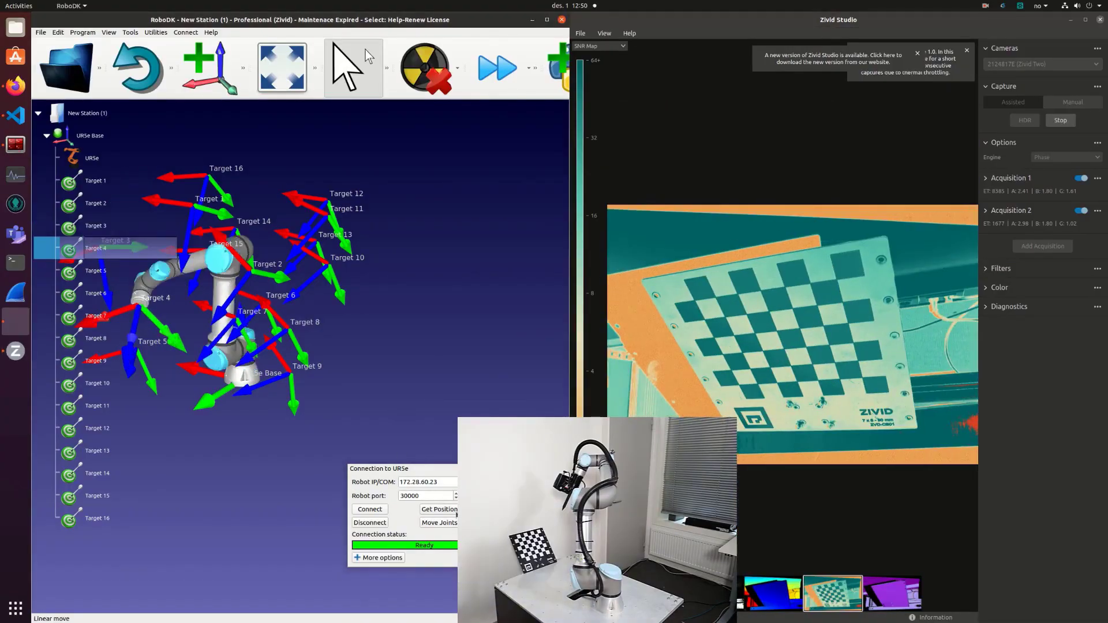